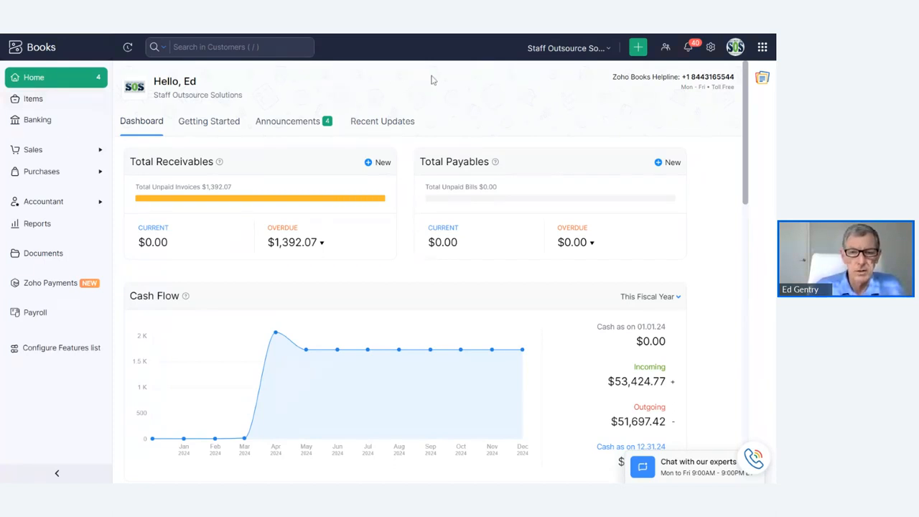
# Browse the active items list and open the Adobe Pro- one year item.
pyautogui.click(31, 101)
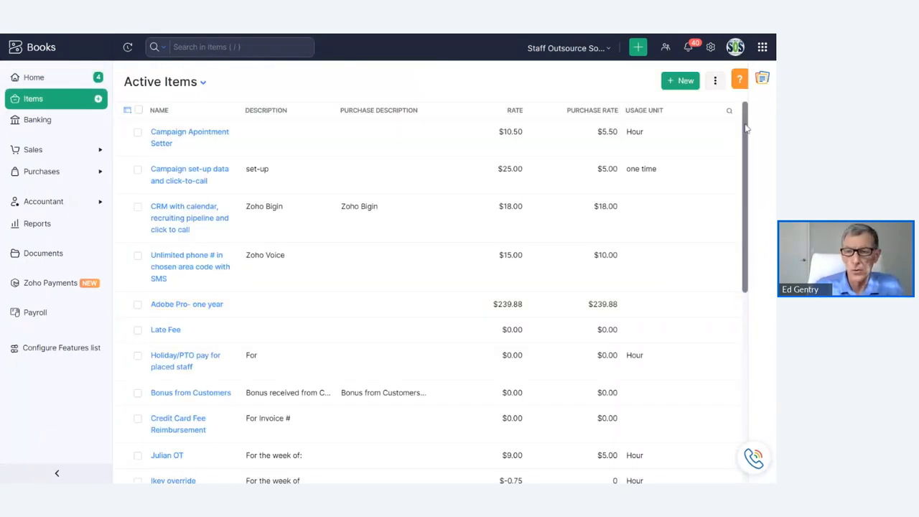
pyautogui.scroll(-3, 747, 128)
pyautogui.scroll(3, 730, 140)
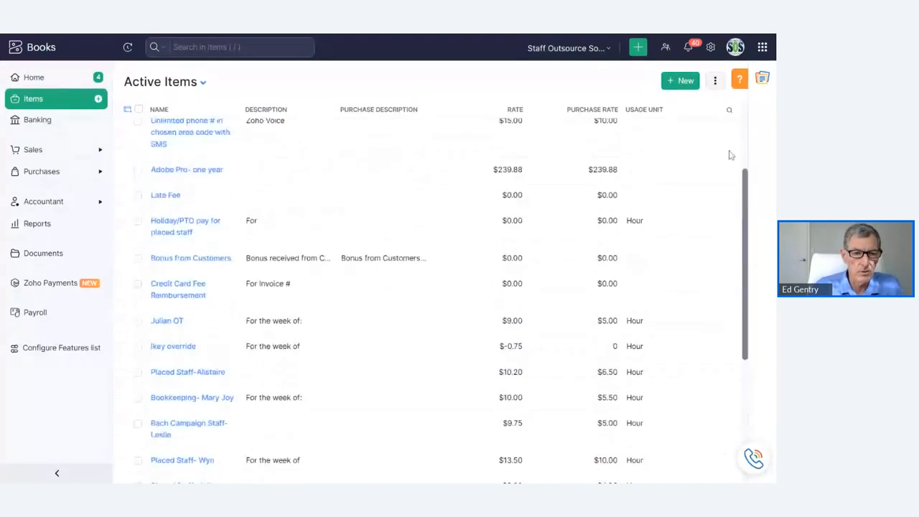
pyautogui.scroll(1, 731, 140)
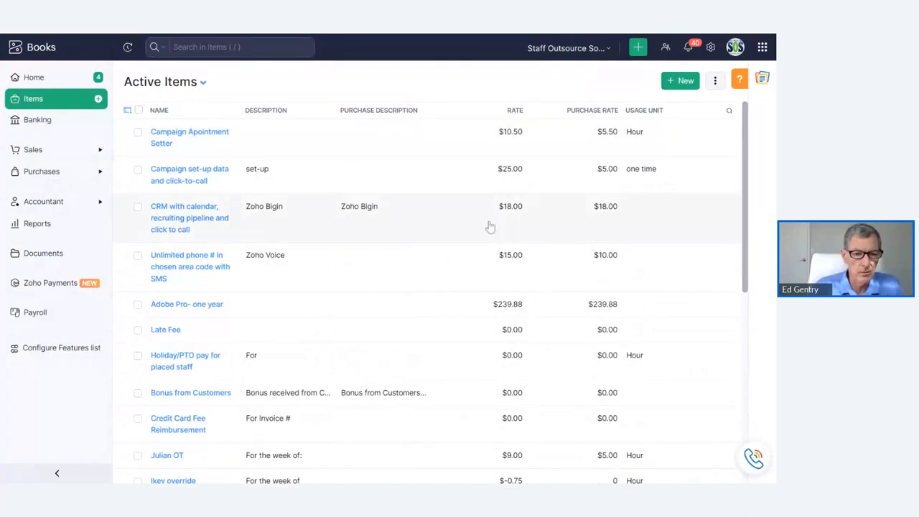
pyautogui.click(192, 305)
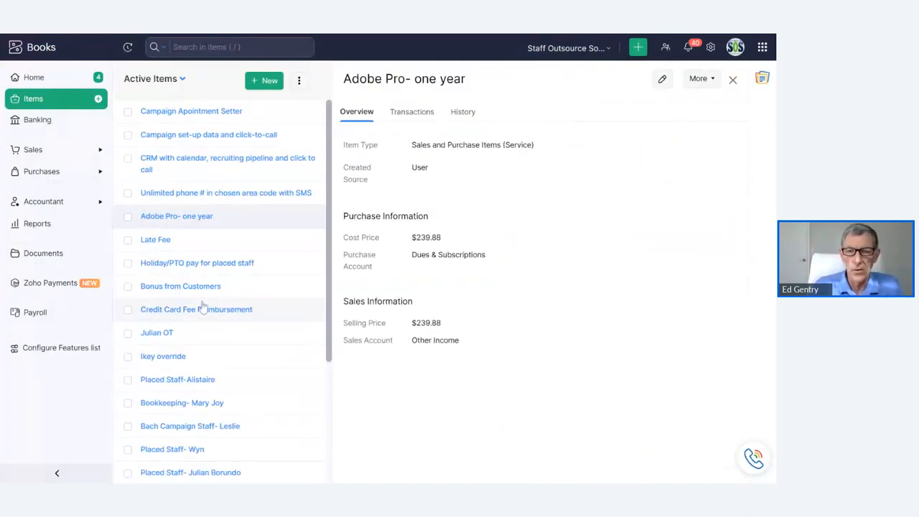
# Open the Adobe Pro- one year item for editing and look through the available unit options without choosing one.
pyautogui.click(660, 79)
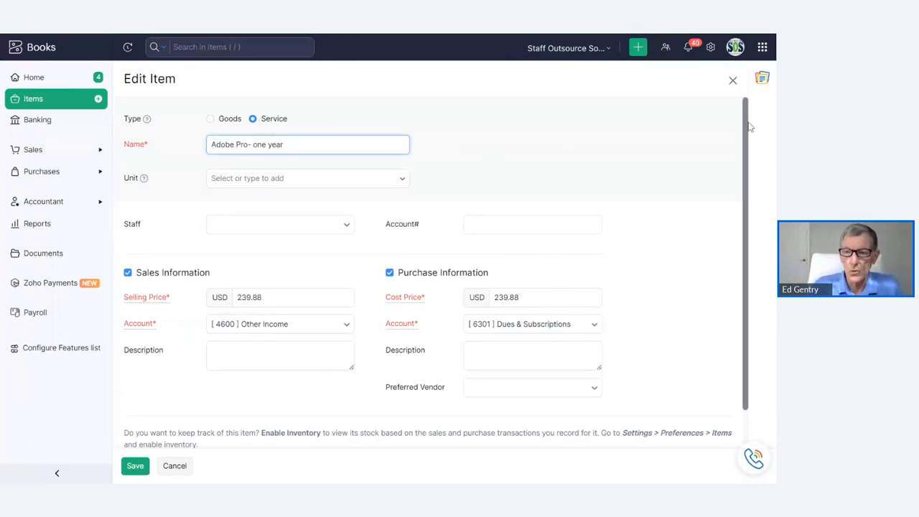
pyautogui.scroll(-1, 648, 150)
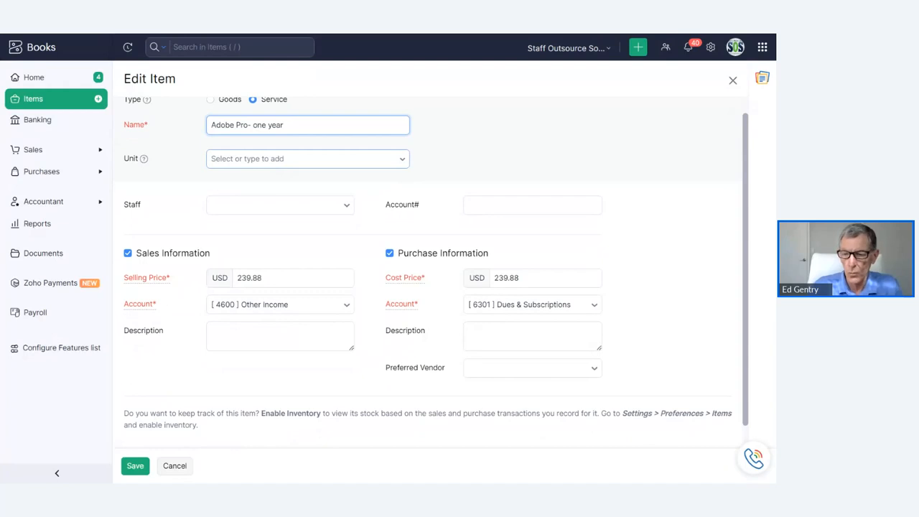
pyautogui.click(308, 158)
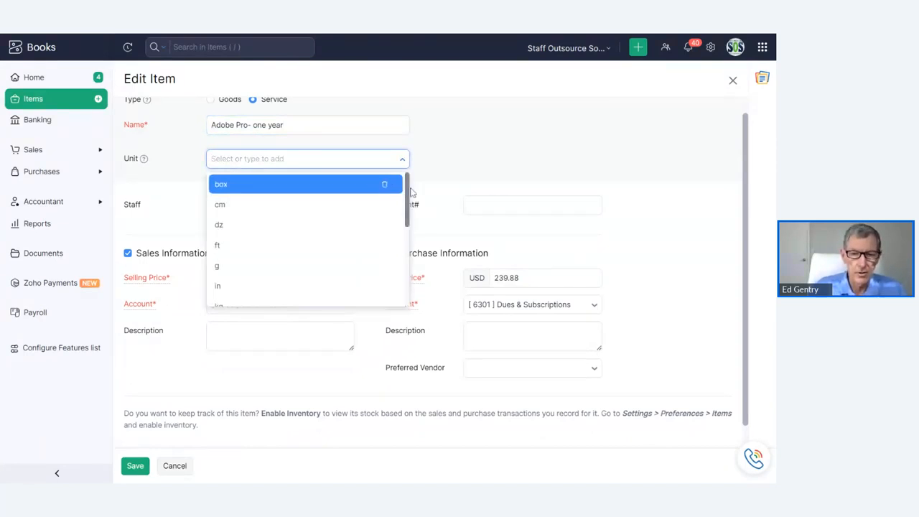
pyautogui.scroll(-5, 406, 201)
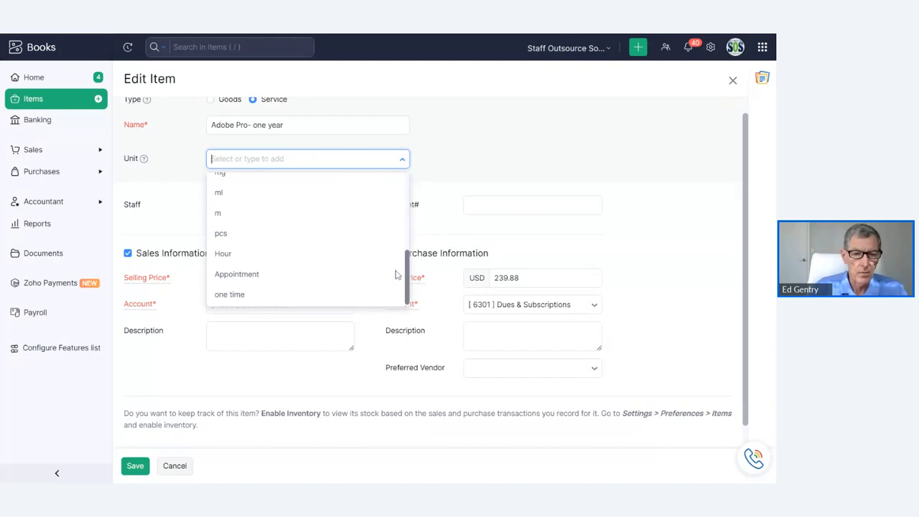
pyautogui.click(484, 151)
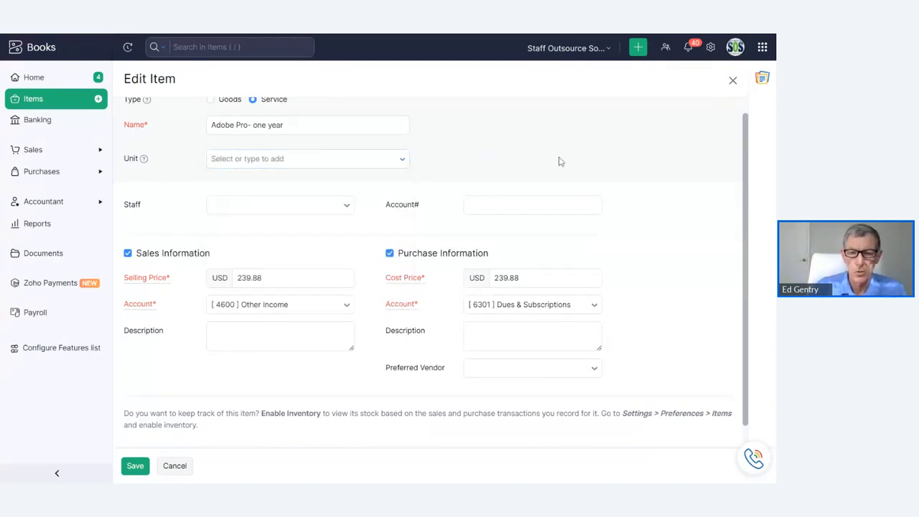
# Examine the item's staff, account number, sales and purchase fields, and cancel the edit.
pyautogui.scroll(-2, 746, 164)
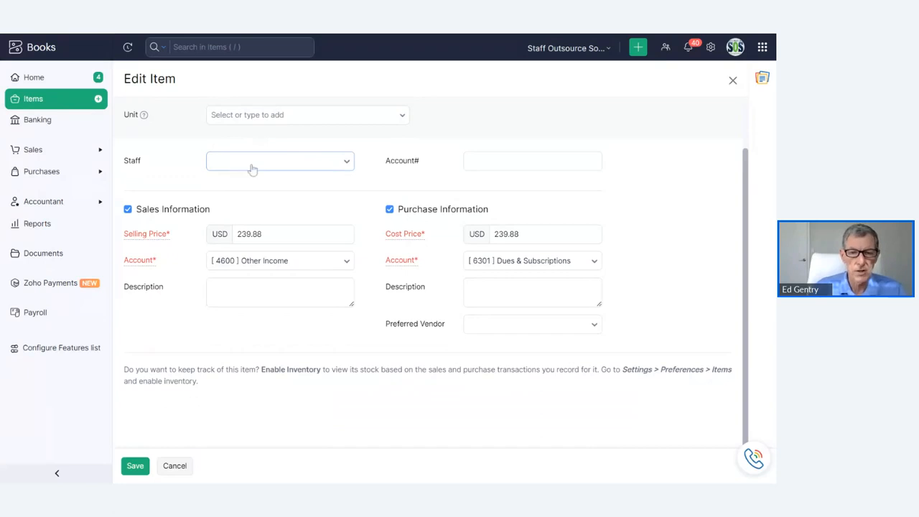
pyautogui.click(533, 160)
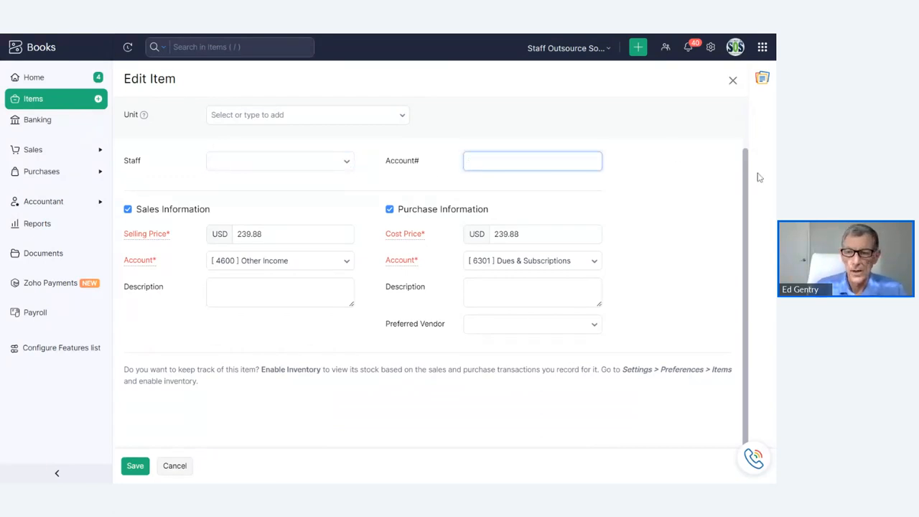
pyautogui.moveTo(747, 186); pyautogui.dragTo(728, 206)
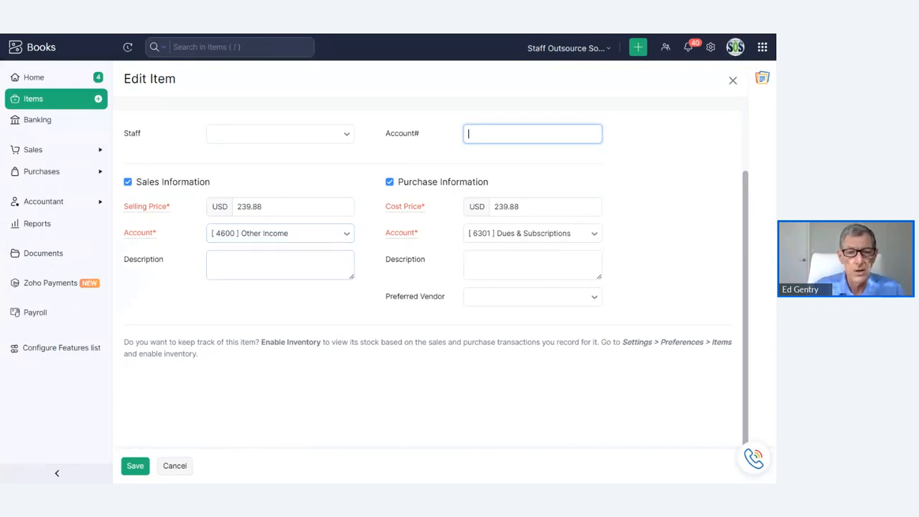
pyautogui.click(286, 265)
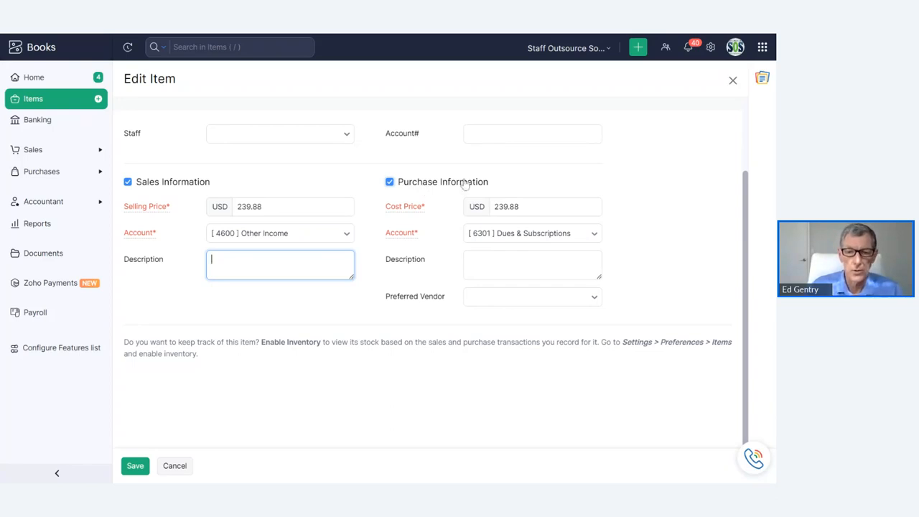
pyautogui.click(503, 200)
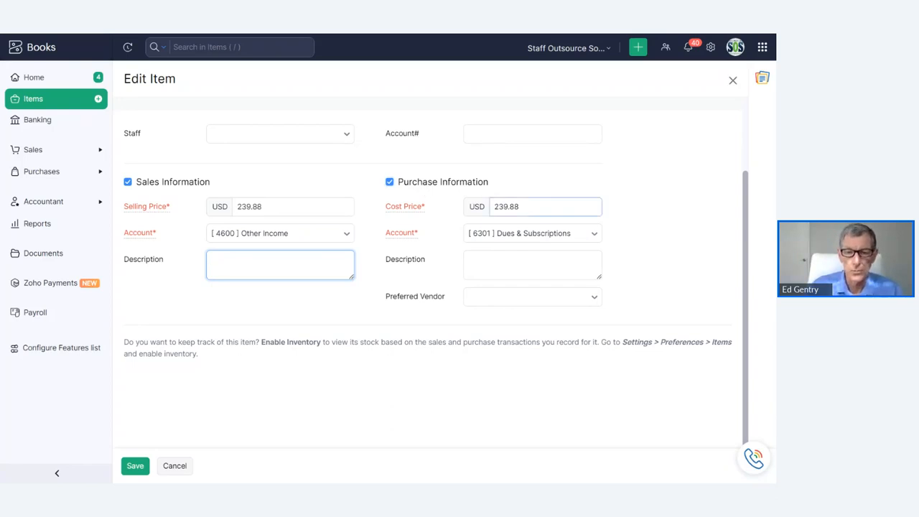
pyautogui.click(511, 255)
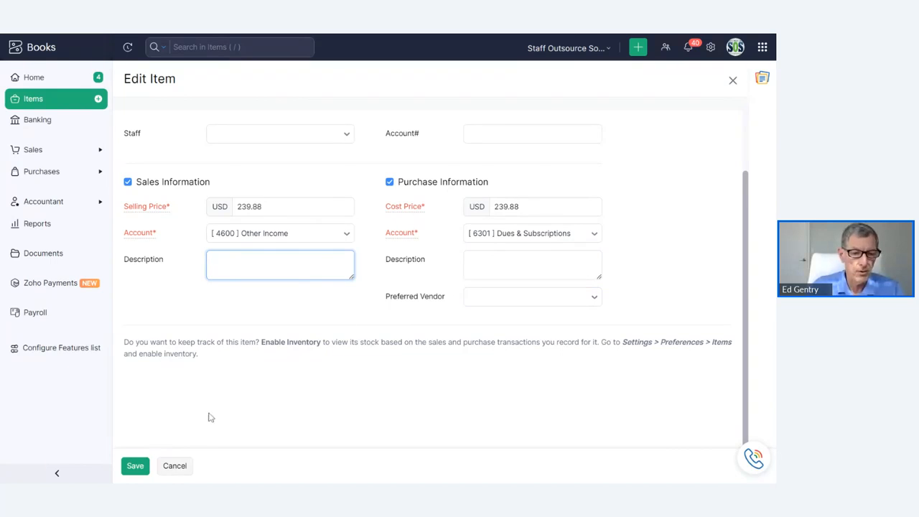
pyautogui.click(174, 466)
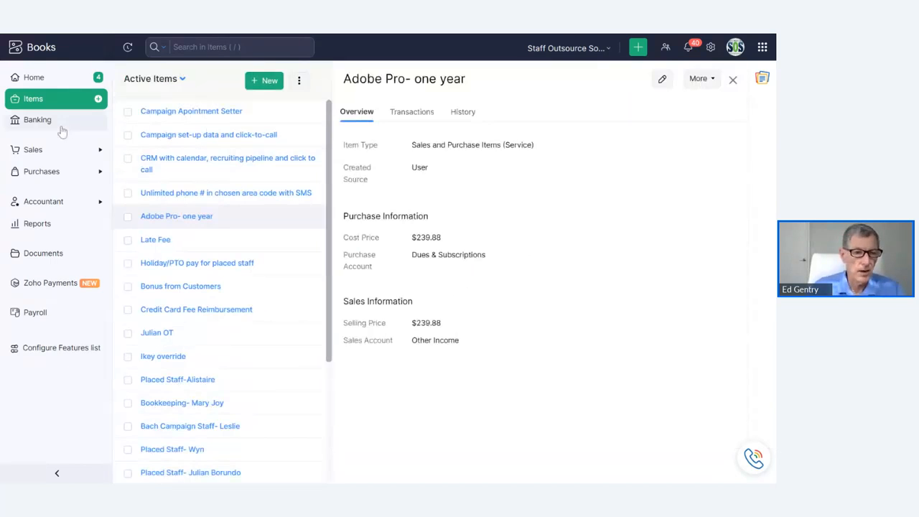
# Review the general invoice preferences in the sales settings down to the terms and customer notes, and close the settings.
pyautogui.click(98, 150)
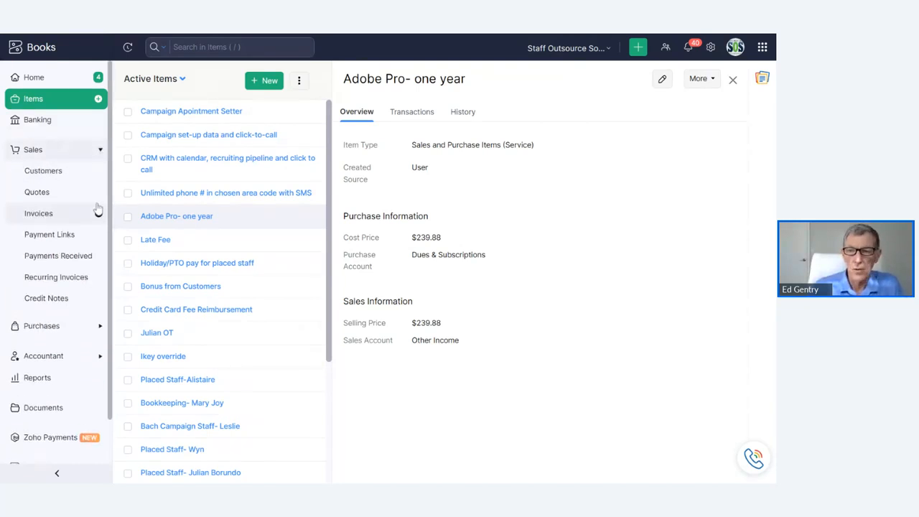
pyautogui.click(711, 47)
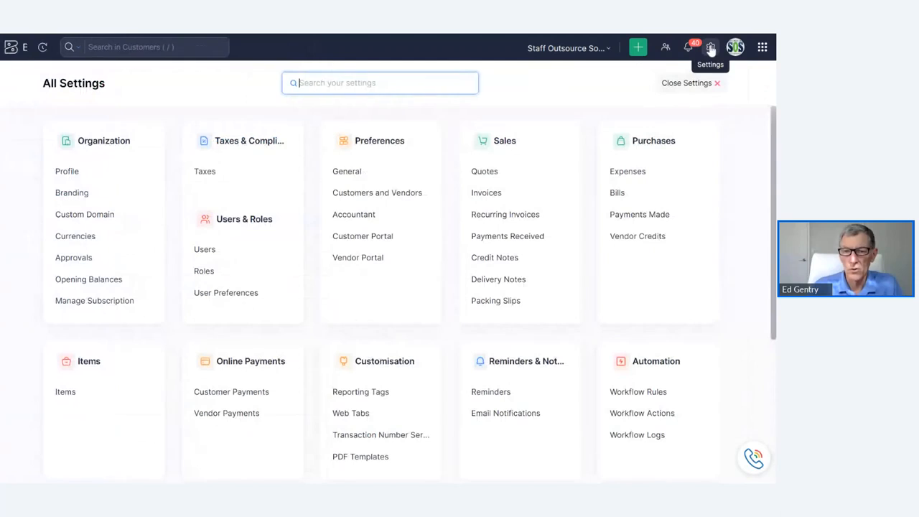
pyautogui.click(487, 192)
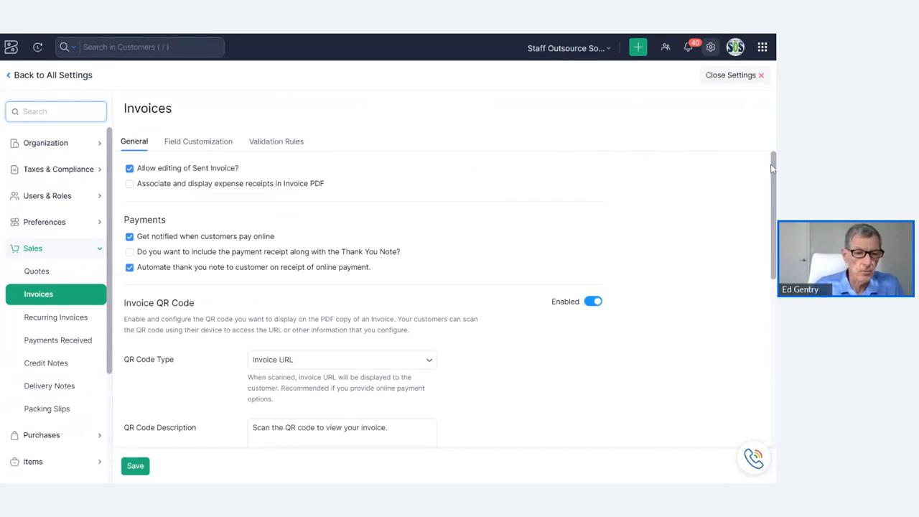
pyautogui.moveTo(773, 166); pyautogui.dragTo(757, 318)
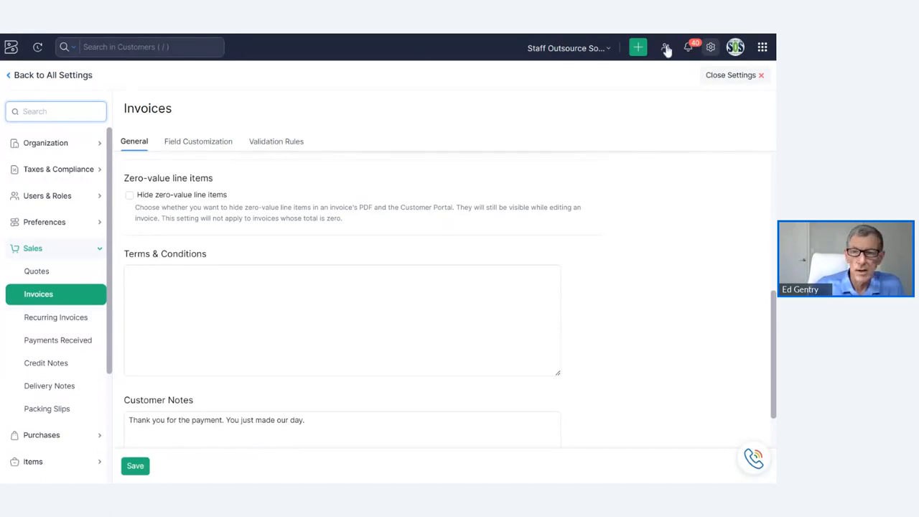
pyautogui.click(728, 76)
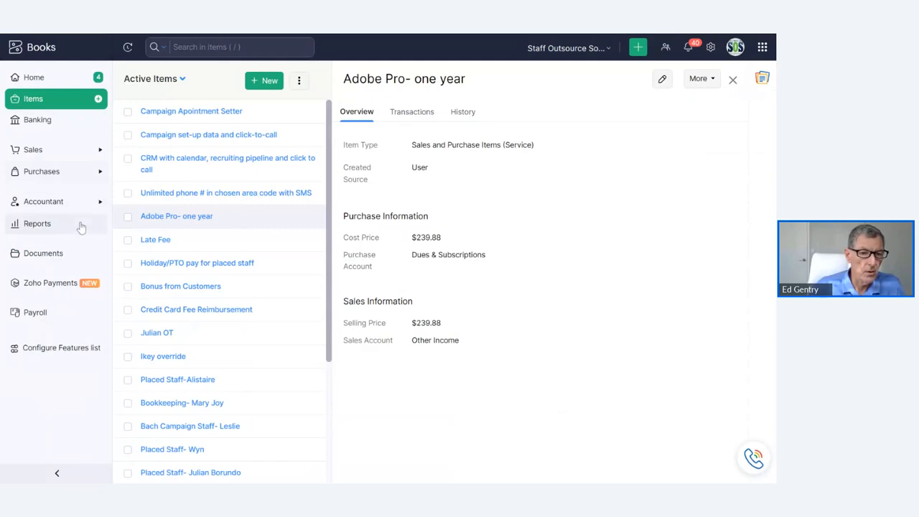
# Start a new invoice for the customer Insurance Marketing System, Inc.
pyautogui.click(96, 149)
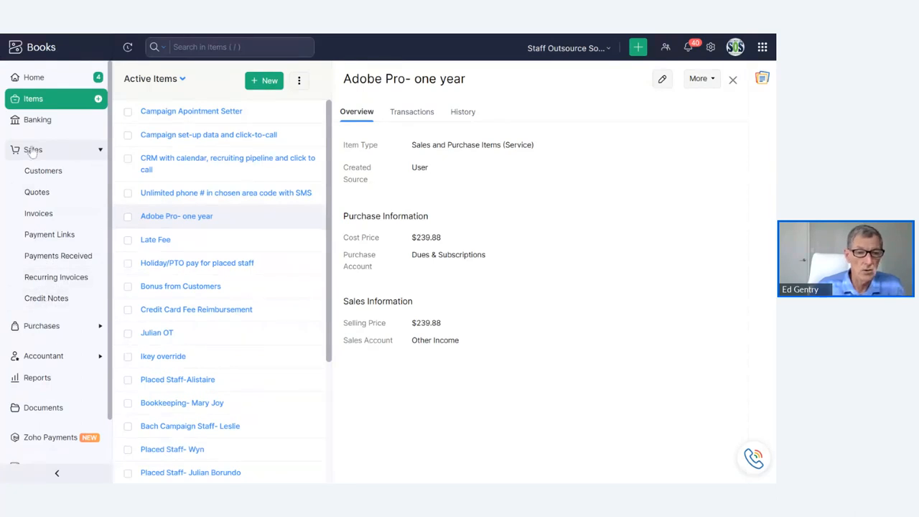
pyautogui.click(39, 215)
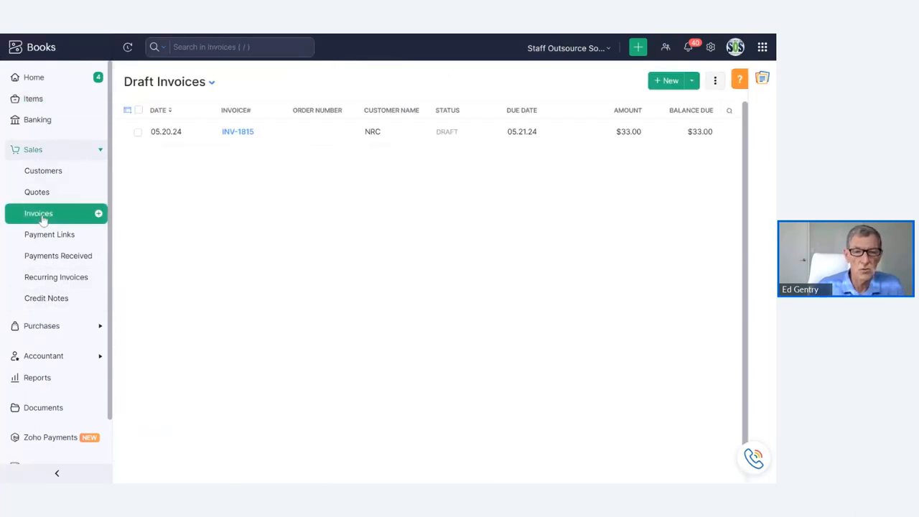
pyautogui.click(672, 81)
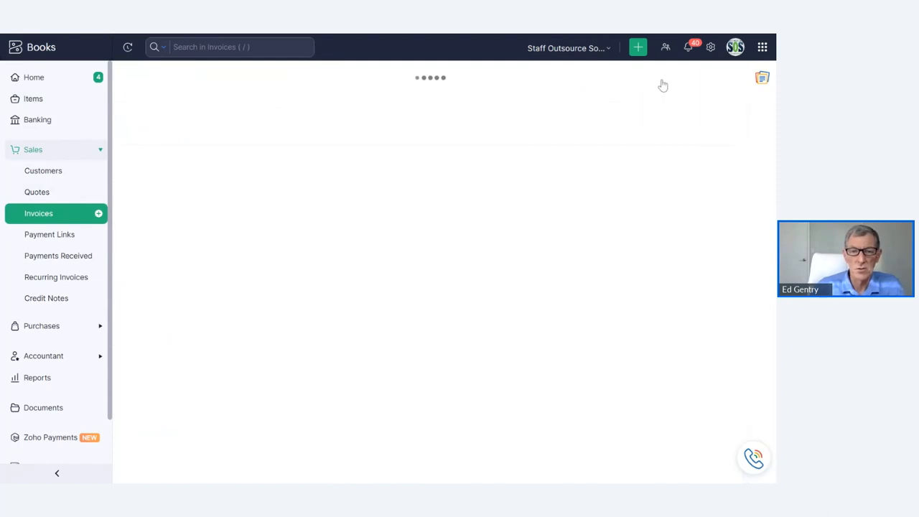
pyautogui.click(338, 122)
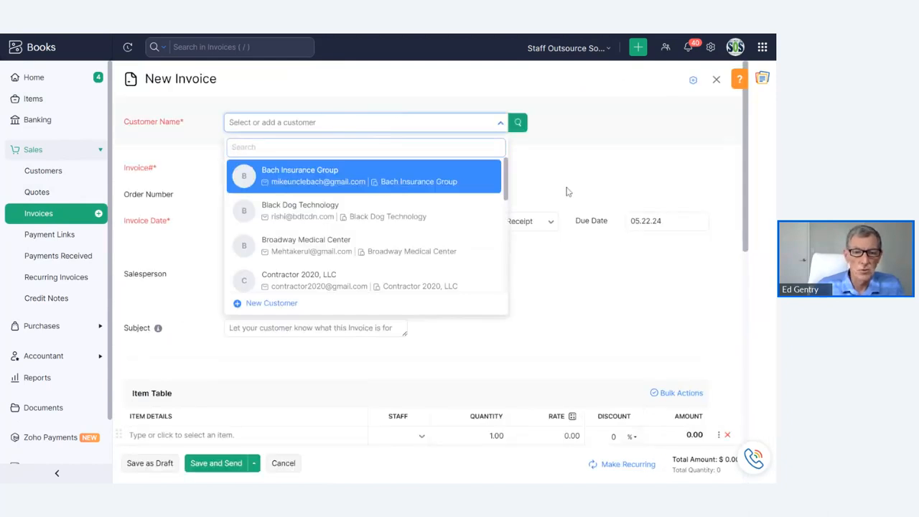
pyautogui.moveTo(510, 178); pyautogui.dragTo(505, 236)
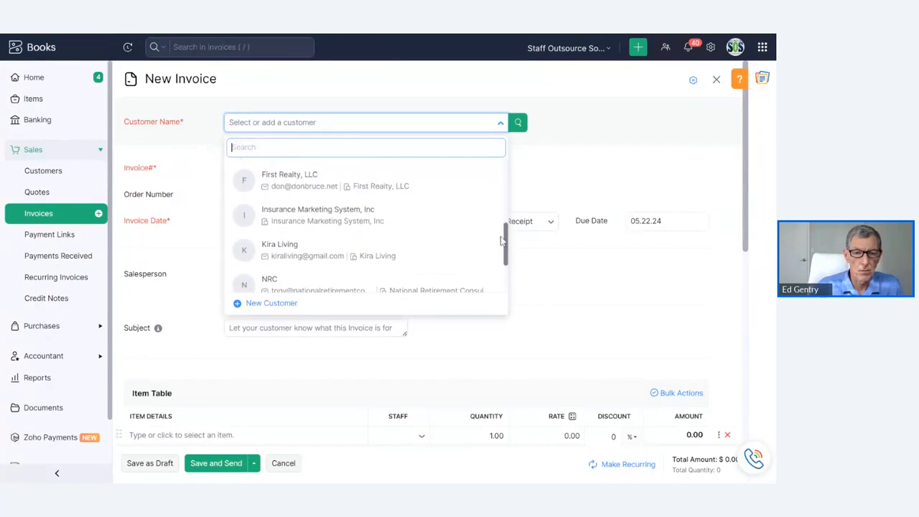
pyautogui.click(334, 230)
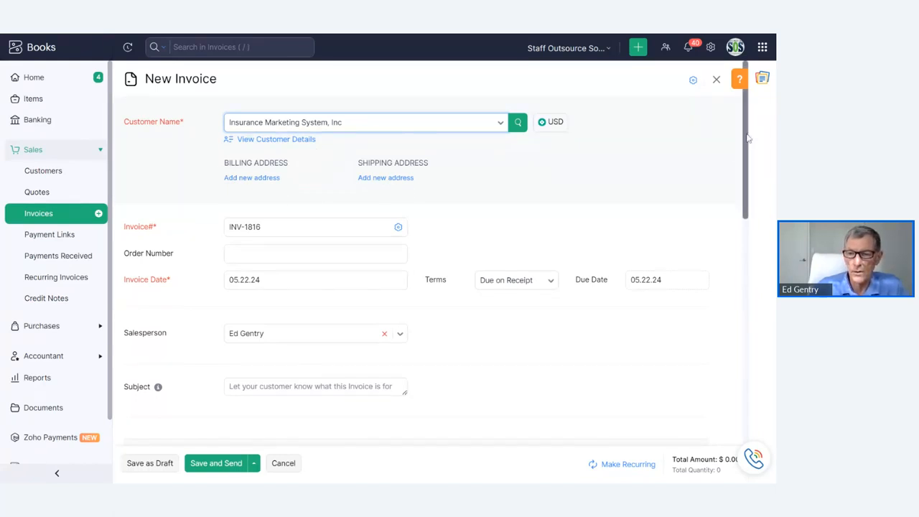
# Leave the order number blank and add the Adobe Pro- one year item as the invoice's first line.
pyautogui.moveTo(747, 138); pyautogui.dragTo(746, 175)
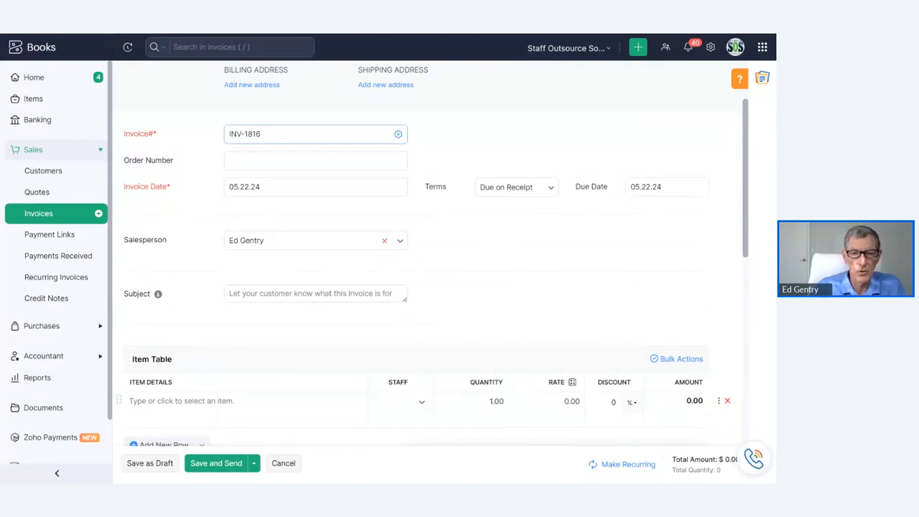
pyautogui.click(315, 161)
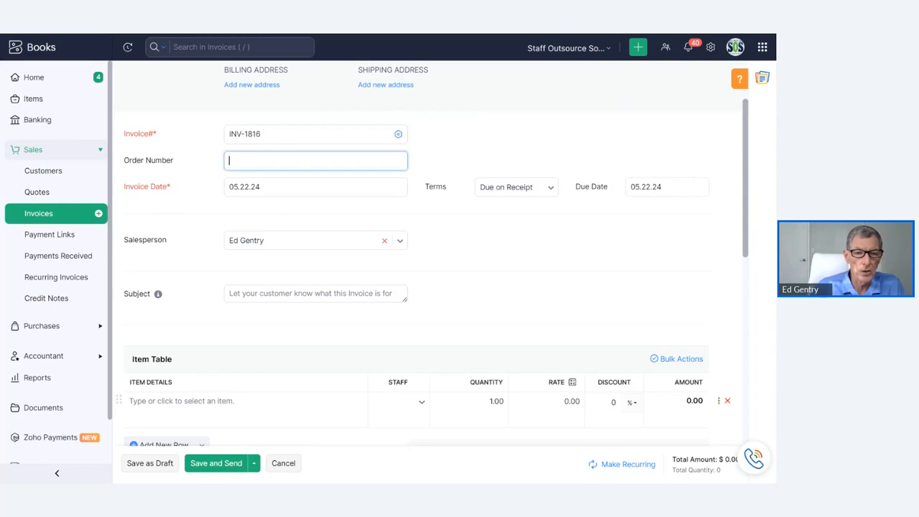
pyautogui.click(521, 147)
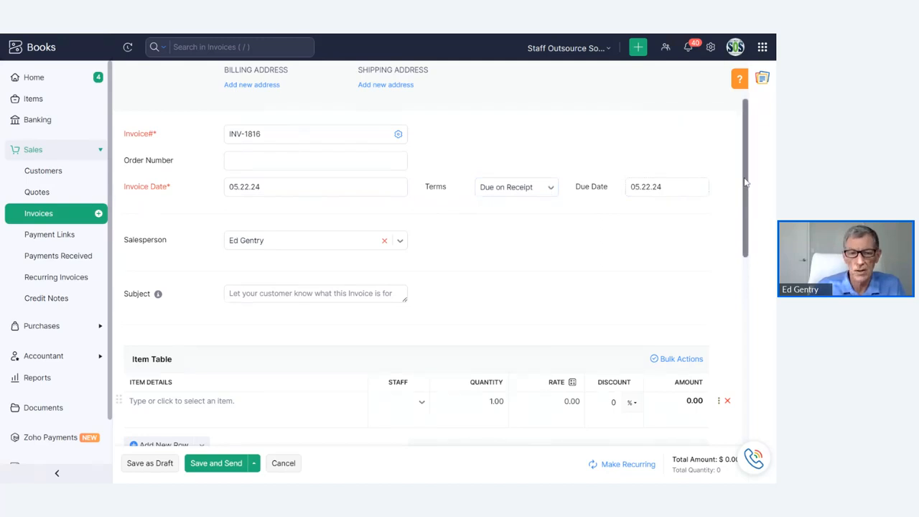
pyautogui.moveTo(745, 190); pyautogui.dragTo(743, 225)
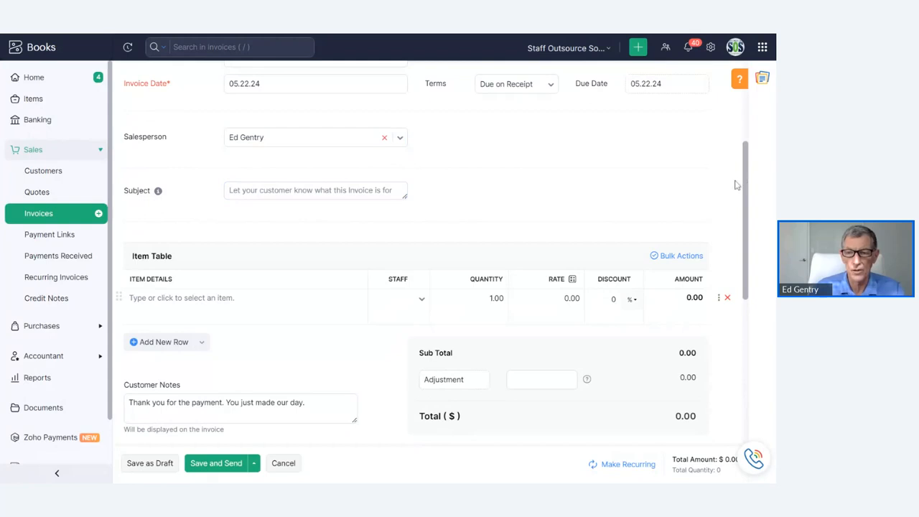
pyautogui.moveTo(747, 179); pyautogui.dragTo(744, 225)
pyautogui.click(273, 189)
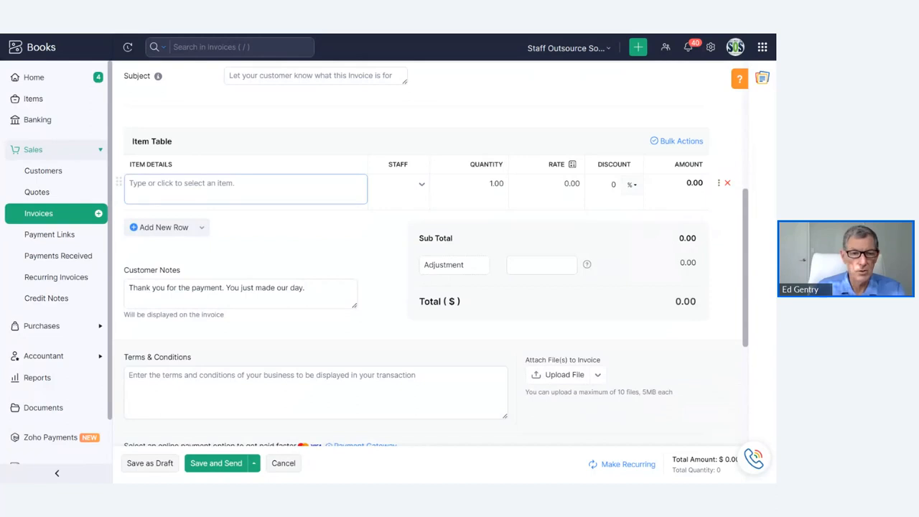
pyautogui.click(245, 188)
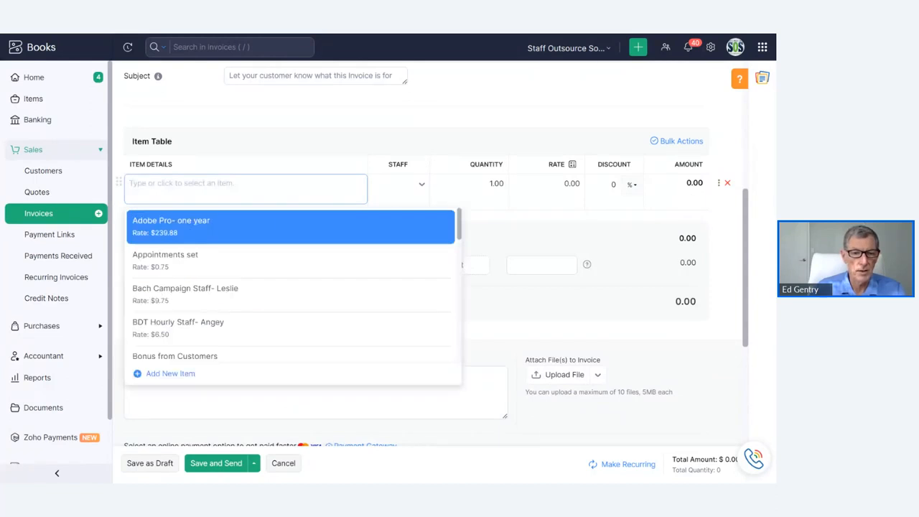
pyautogui.click(166, 228)
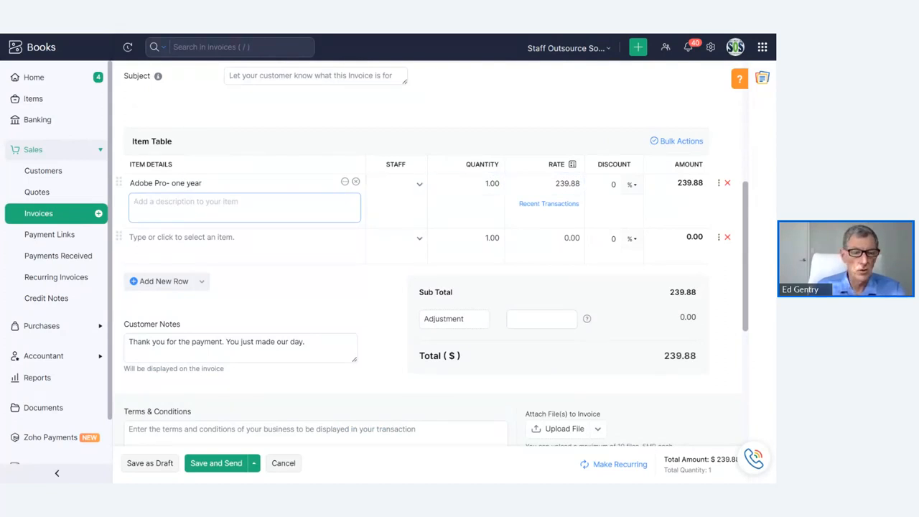
# Check the Adobe Pro- one year line's item options, then review the invoice's customer notes, terms, attachments, online payment options and email contacts.
pyautogui.click(345, 181)
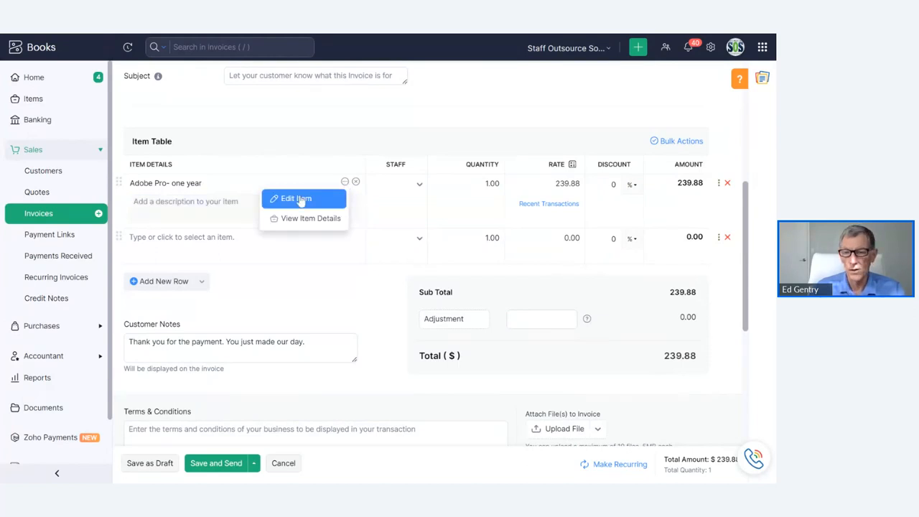
pyautogui.click(335, 124)
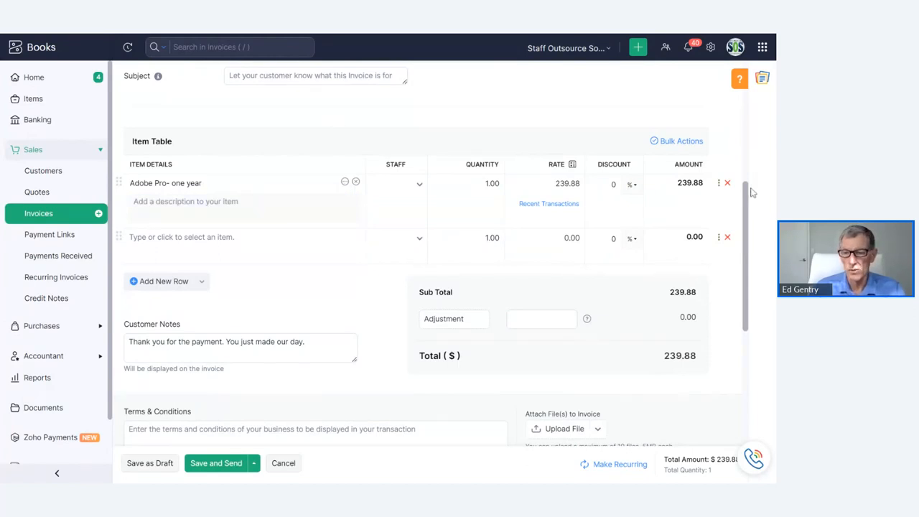
pyautogui.moveTo(747, 201); pyautogui.dragTo(745, 240)
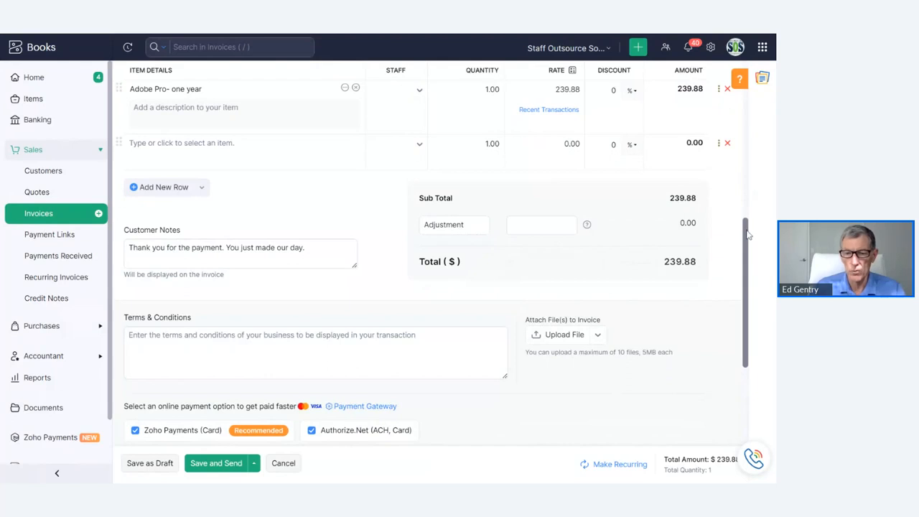
pyautogui.moveTo(747, 231); pyautogui.dragTo(754, 195)
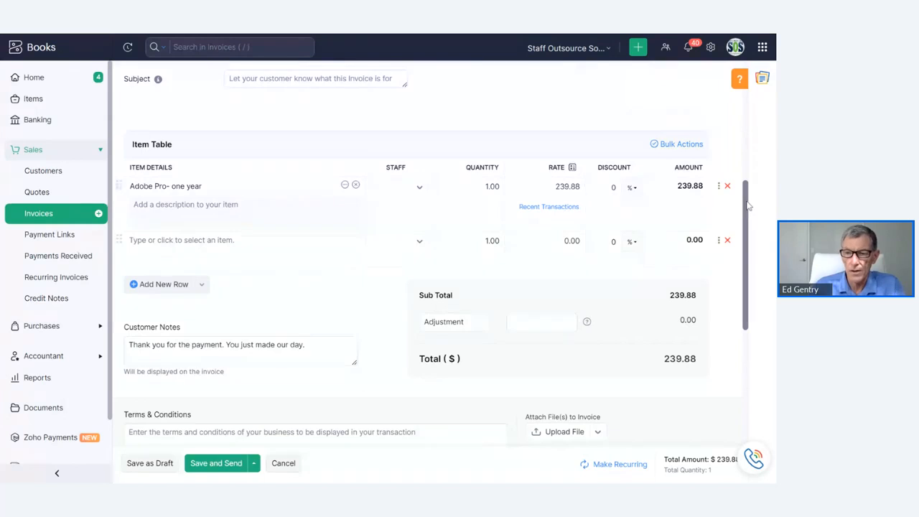
pyautogui.moveTo(748, 204); pyautogui.dragTo(746, 273)
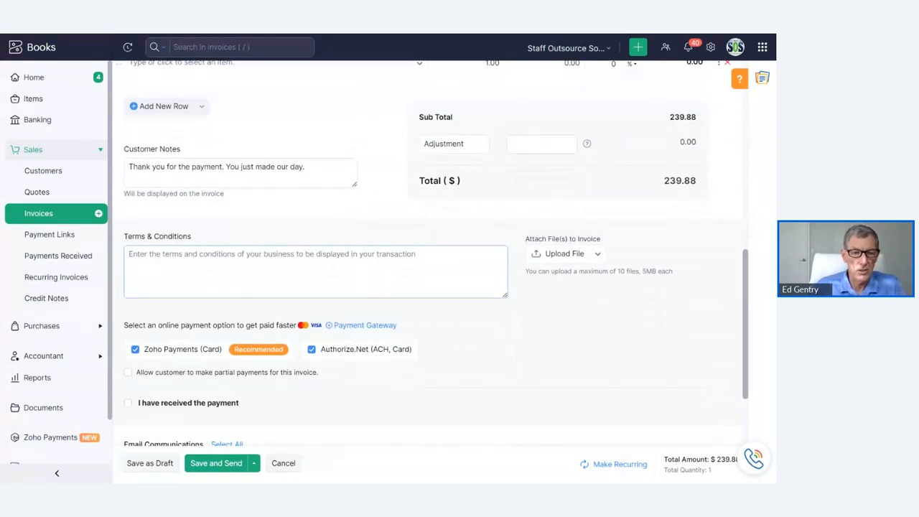
pyautogui.moveTo(751, 263); pyautogui.dragTo(741, 273)
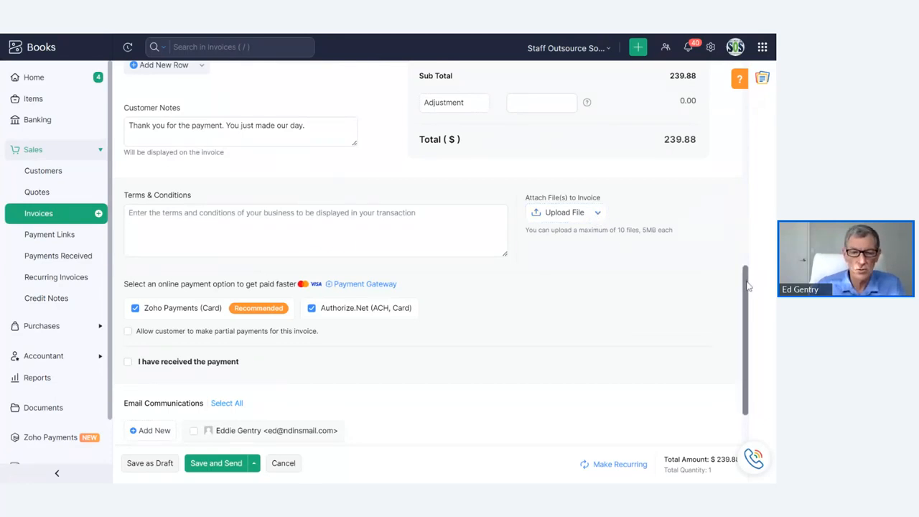
pyautogui.scroll(-1, 749, 284)
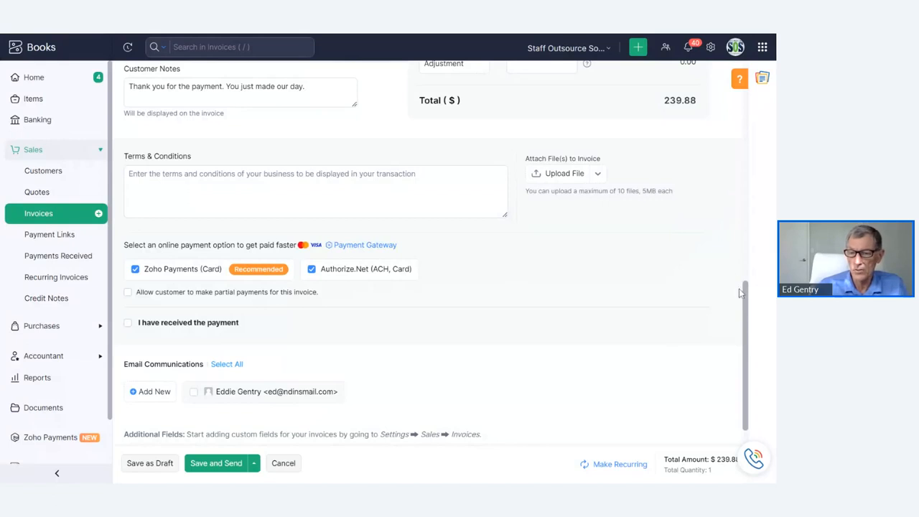
pyautogui.moveTo(746, 298); pyautogui.dragTo(746, 325)
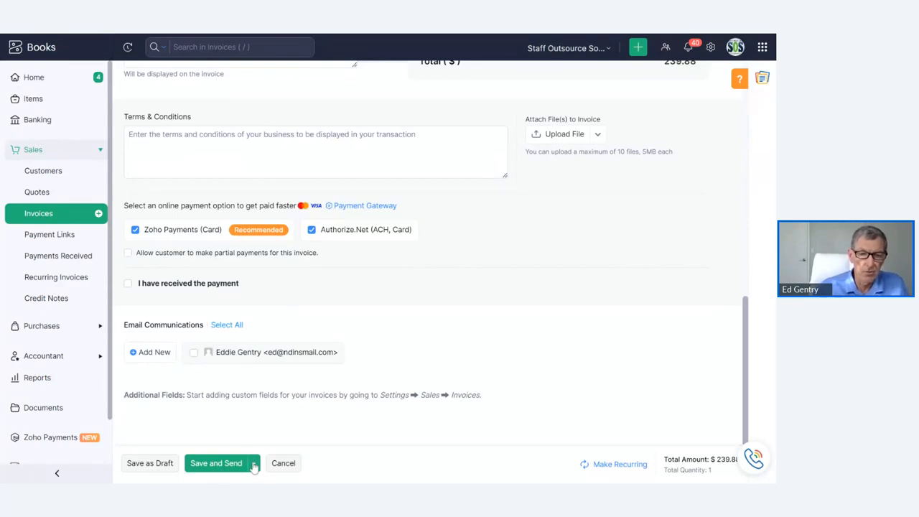
# Save the invoice for sending and review the prepared email down to its payment button, signature and PDF attachment option.
pyautogui.click(227, 465)
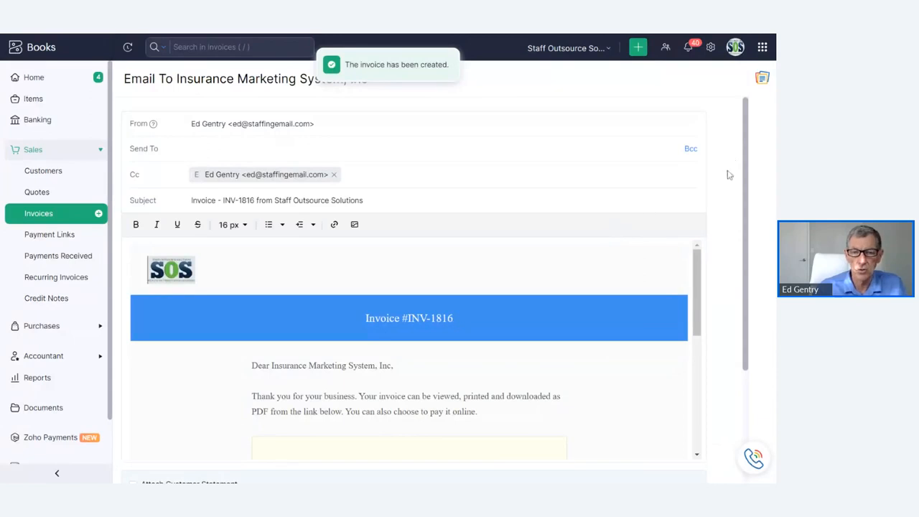
pyautogui.scroll(-3, 747, 156)
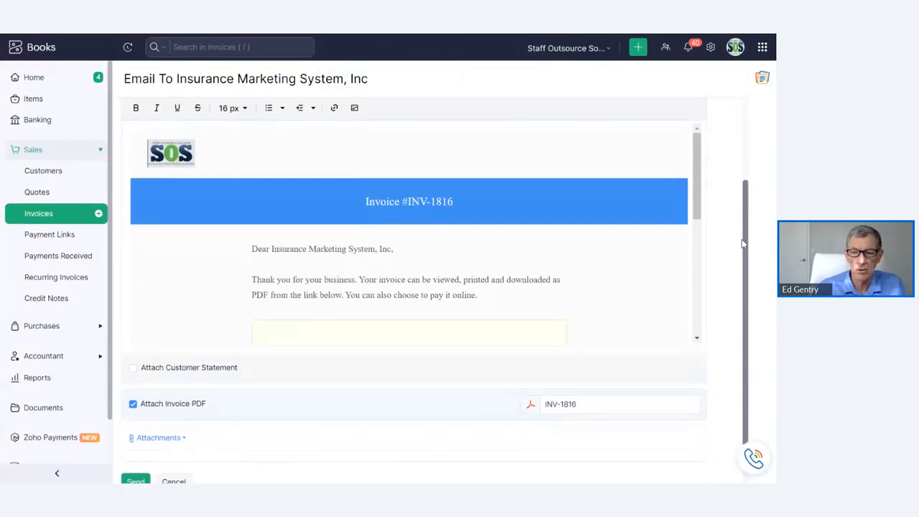
pyautogui.moveTo(703, 172); pyautogui.dragTo(694, 285)
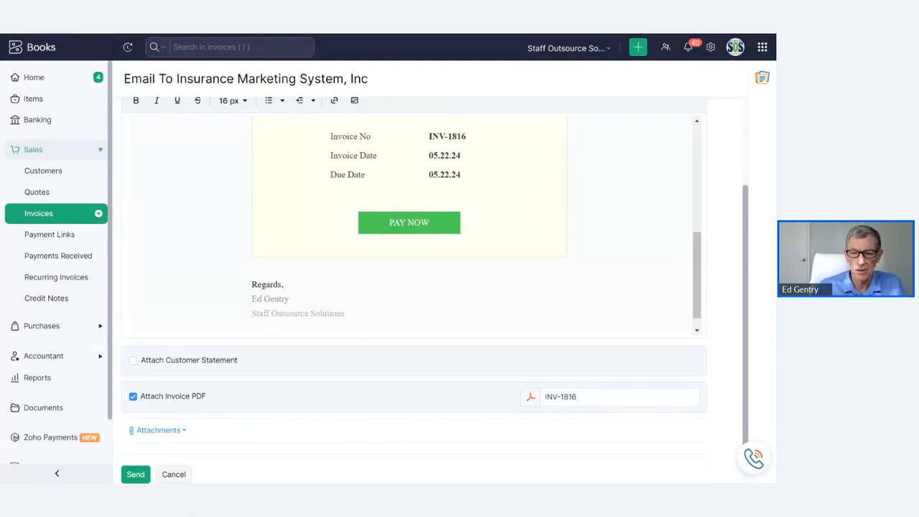
pyautogui.scroll(-1, 695, 288)
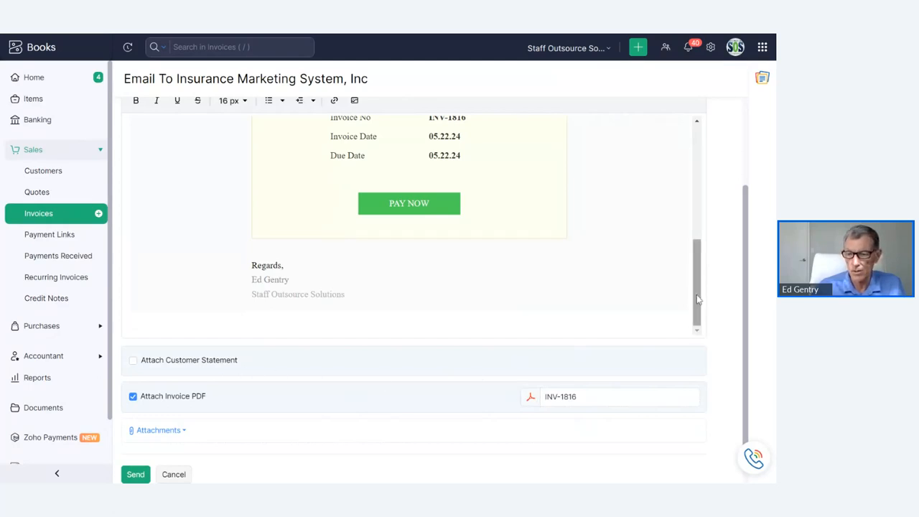
pyautogui.scroll(1, 698, 300)
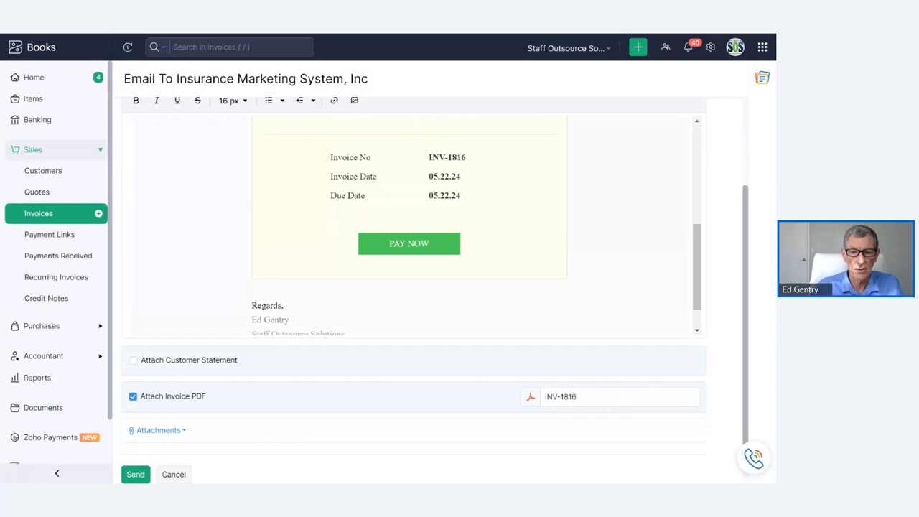
# Inspect the link behind the PAY NOW button in the email message and keep its existing address.
pyautogui.click(409, 249)
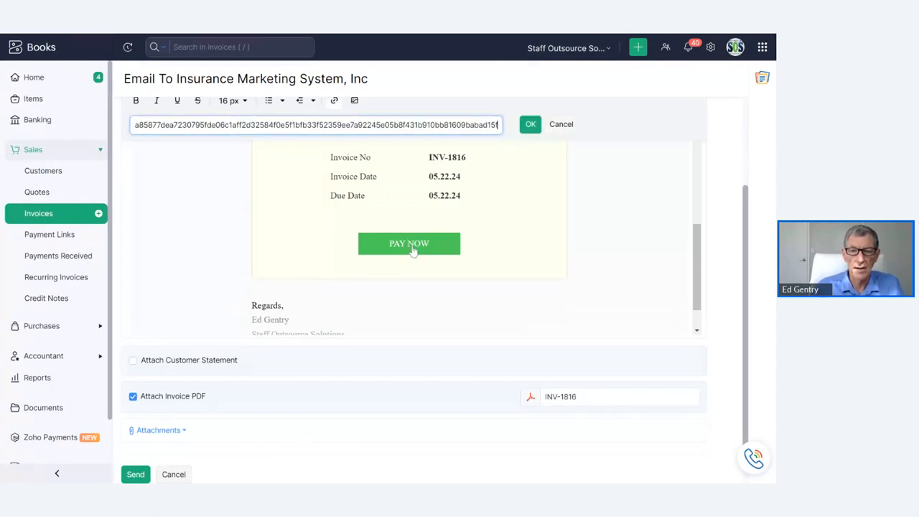
pyautogui.click(530, 125)
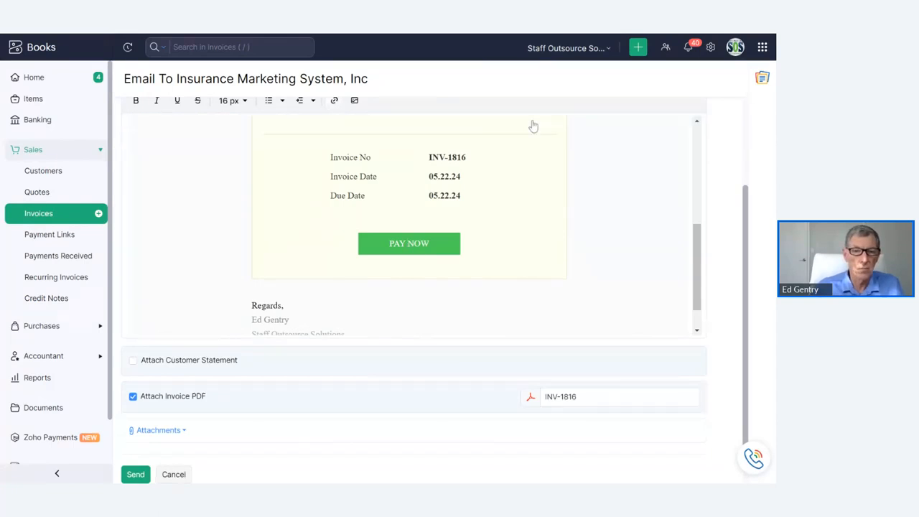
pyautogui.click(405, 247)
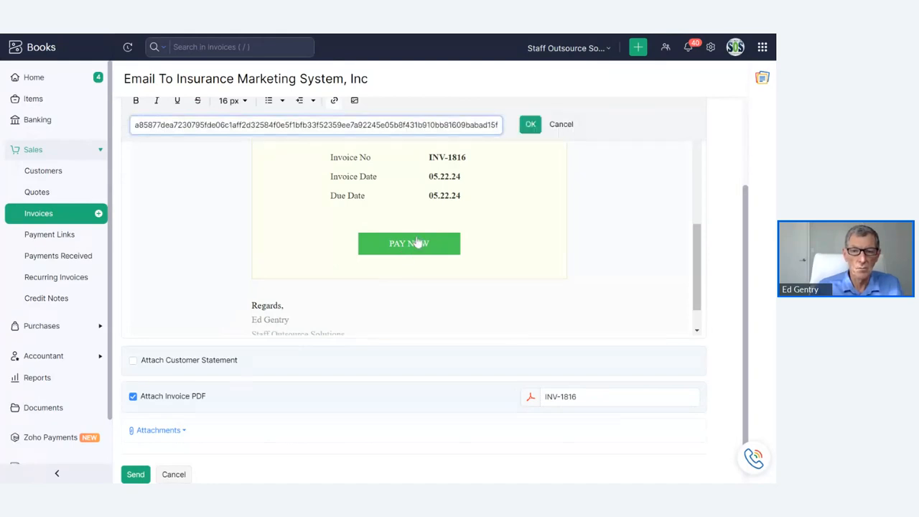
pyautogui.click(529, 127)
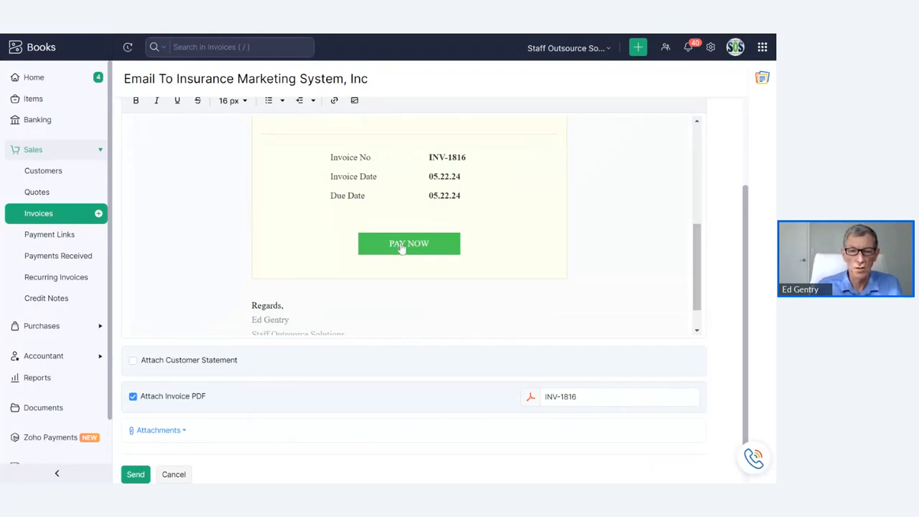
# Look over the email message back up to its invoice heading, and leave it unsent by going to the home dashboard.
pyautogui.scroll(-1, 696, 278)
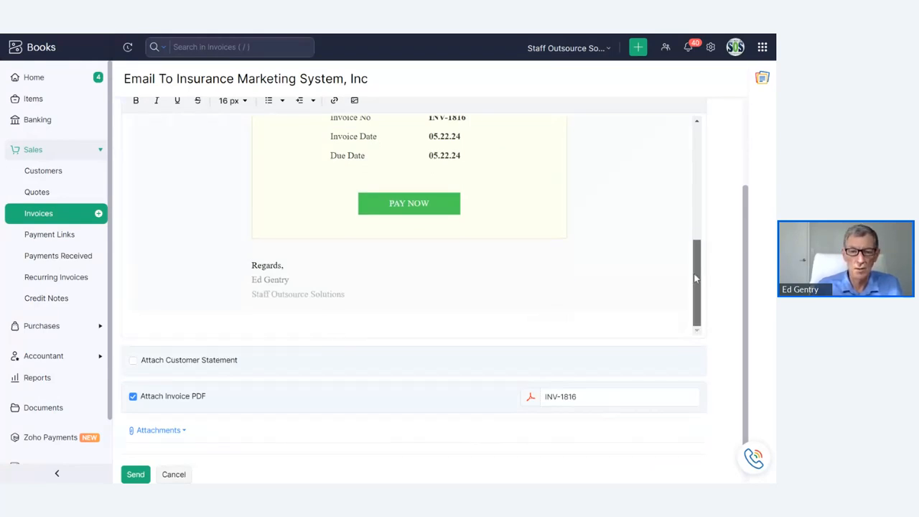
pyautogui.moveTo(694, 290); pyautogui.dragTo(687, 116)
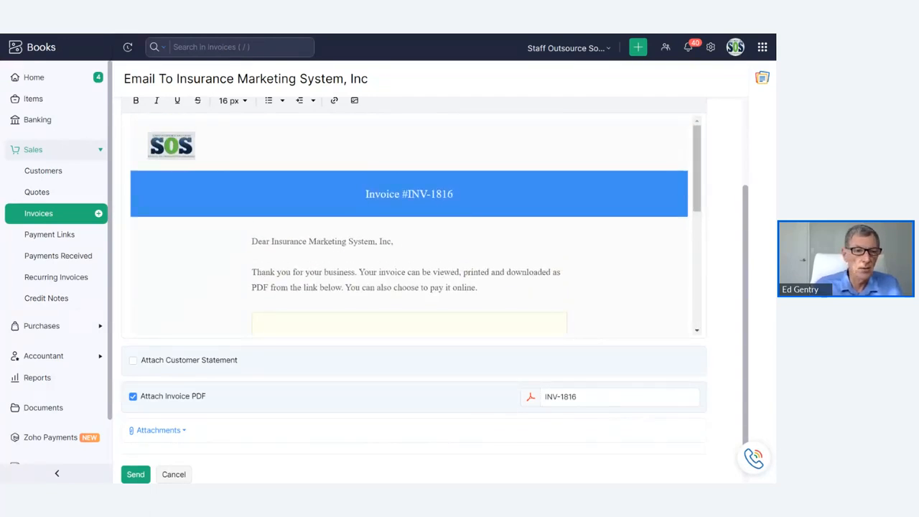
pyautogui.click(34, 79)
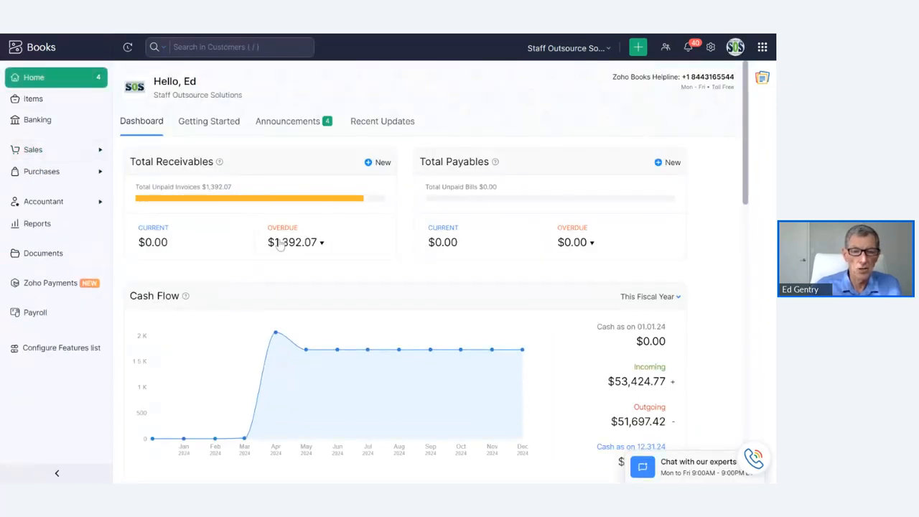